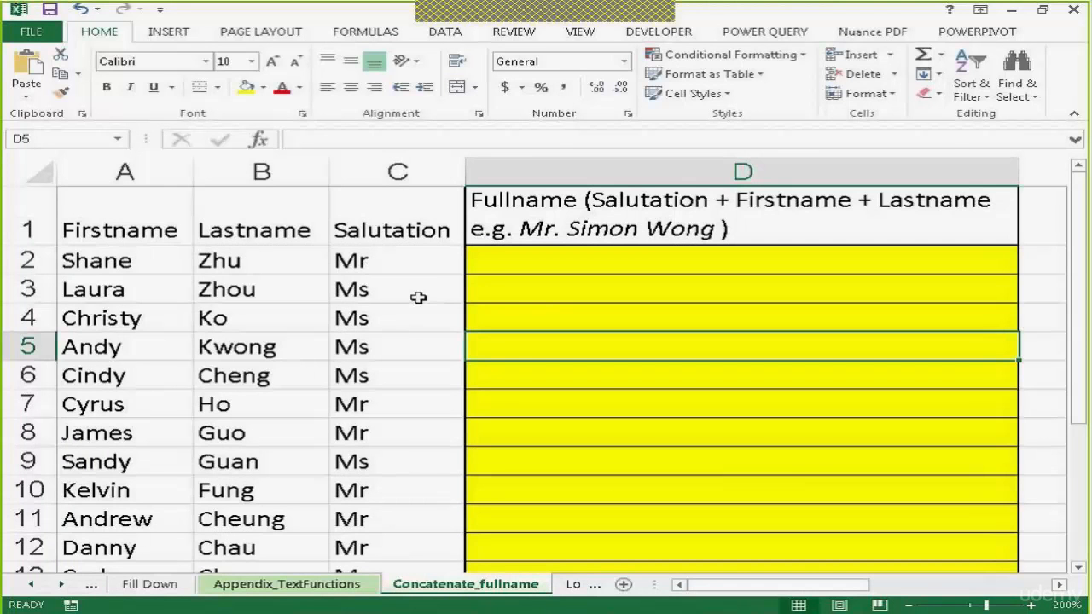
# Enter the formula =C2&A2&B2 in cell D2 to join the salutation, first name and last name
pyautogui.click(505, 265)
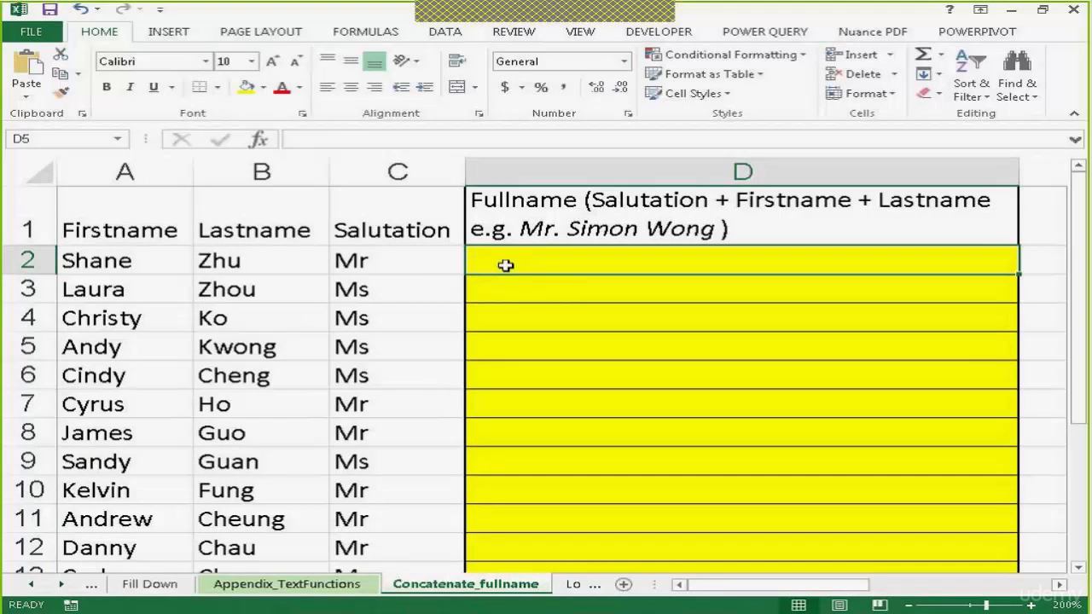
pyautogui.write('=')
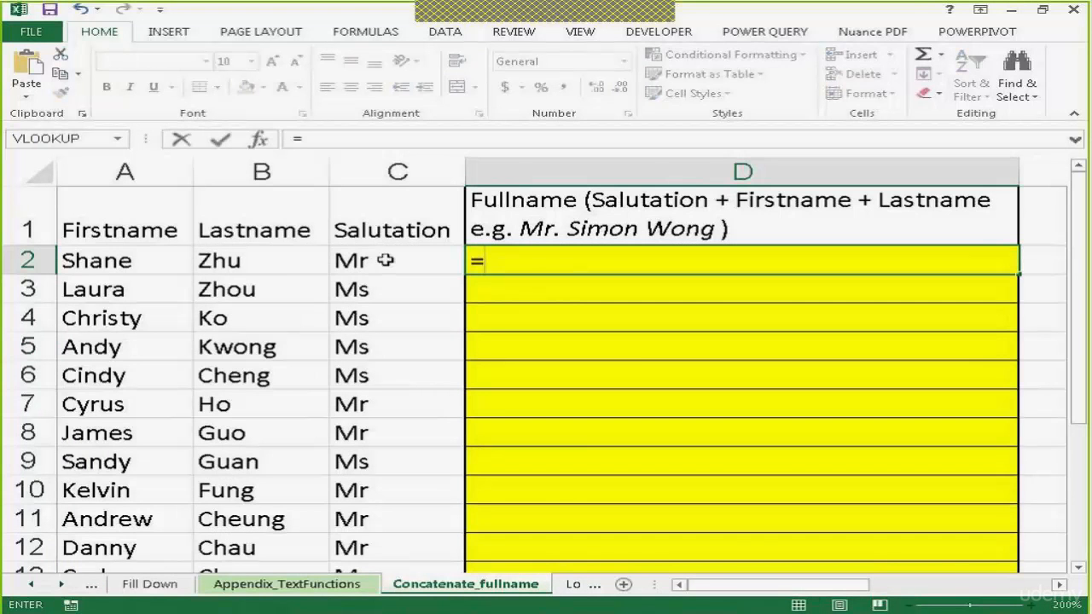
pyautogui.click(400, 260)
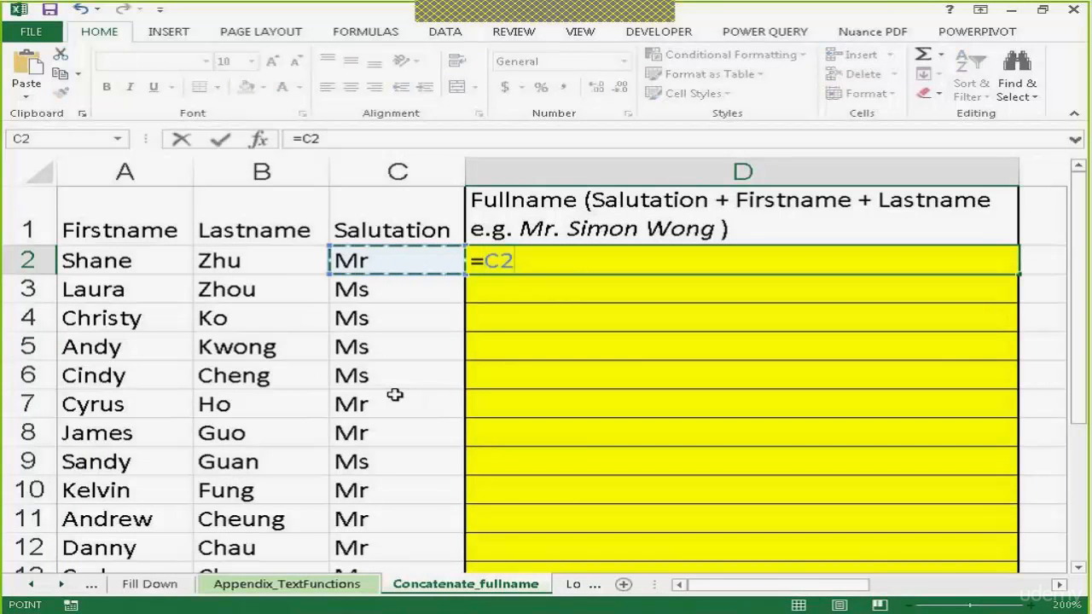
pyautogui.write('&')
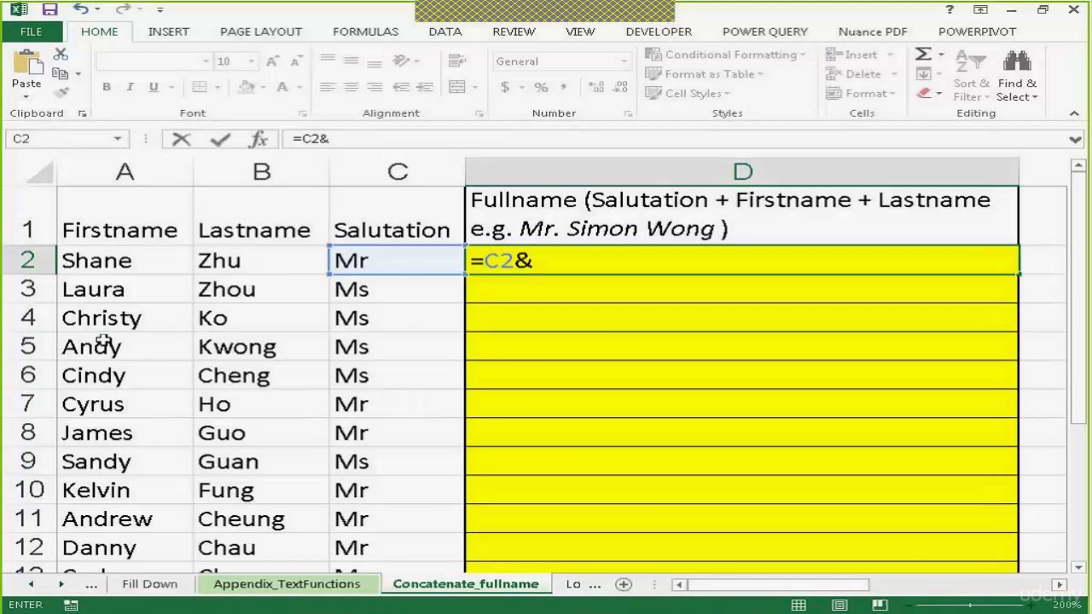
pyautogui.click(101, 266)
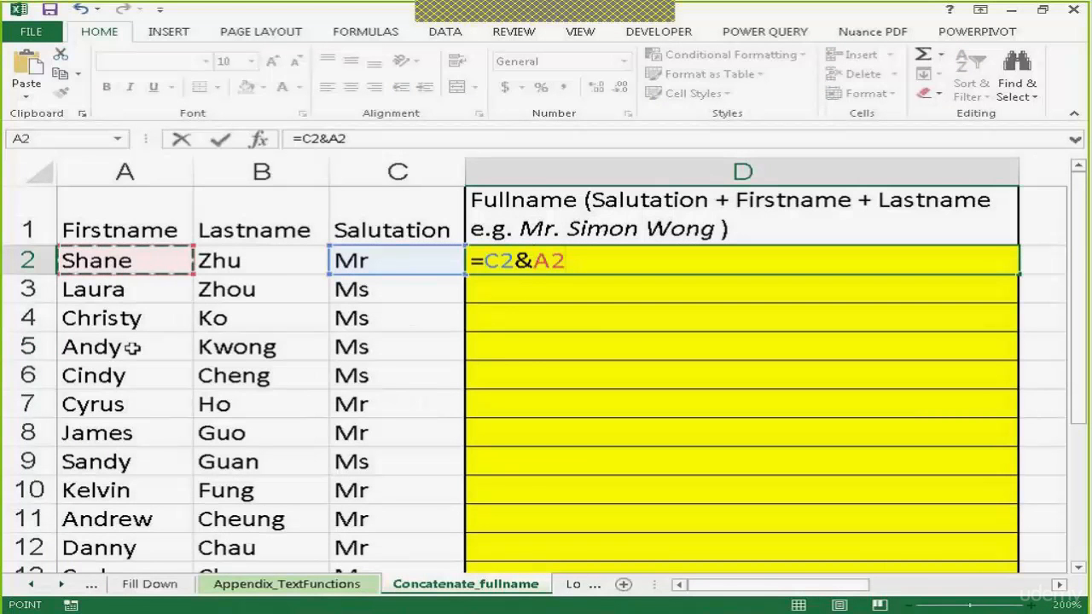
pyautogui.write('&')
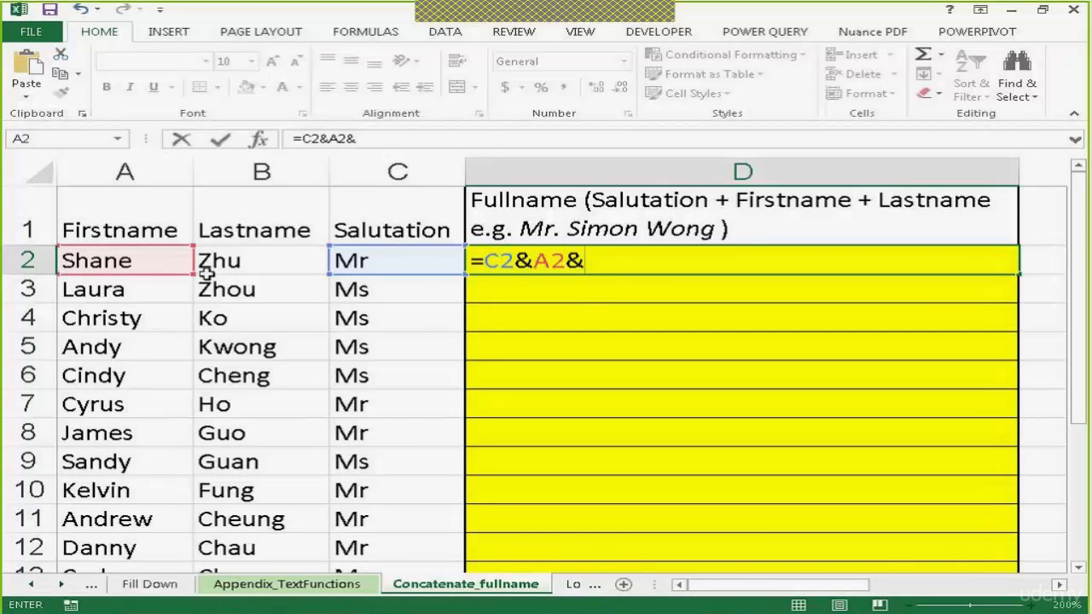
pyautogui.click(213, 266)
pyautogui.press('Return')
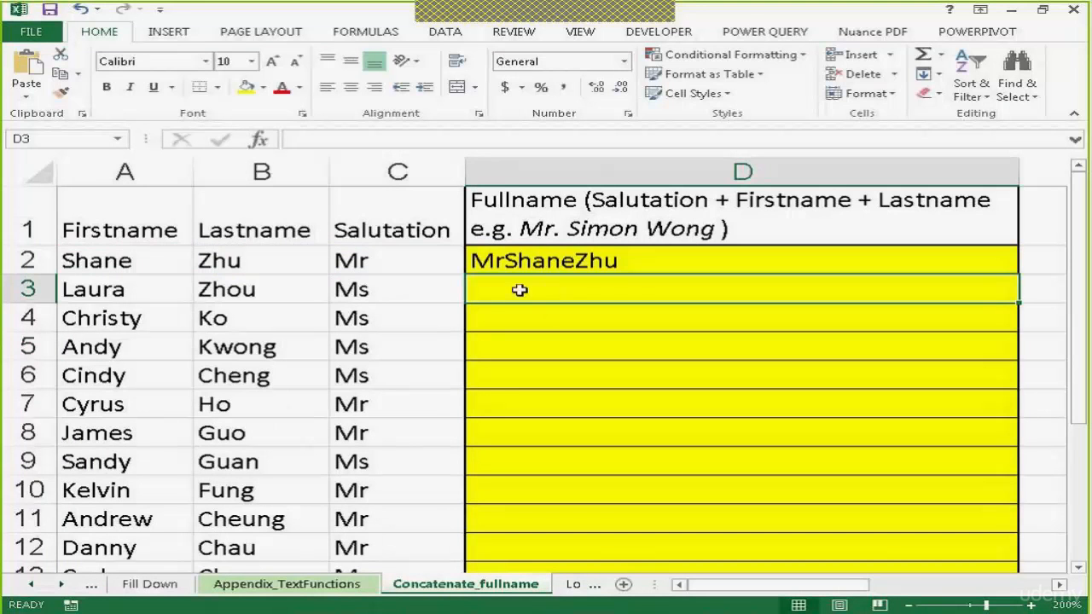
# Add spaces between the joined parts in D2, making the formula =C2&" "&A2&" "&B2
pyautogui.click(524, 258)
pyautogui.doubleClick(531, 260)
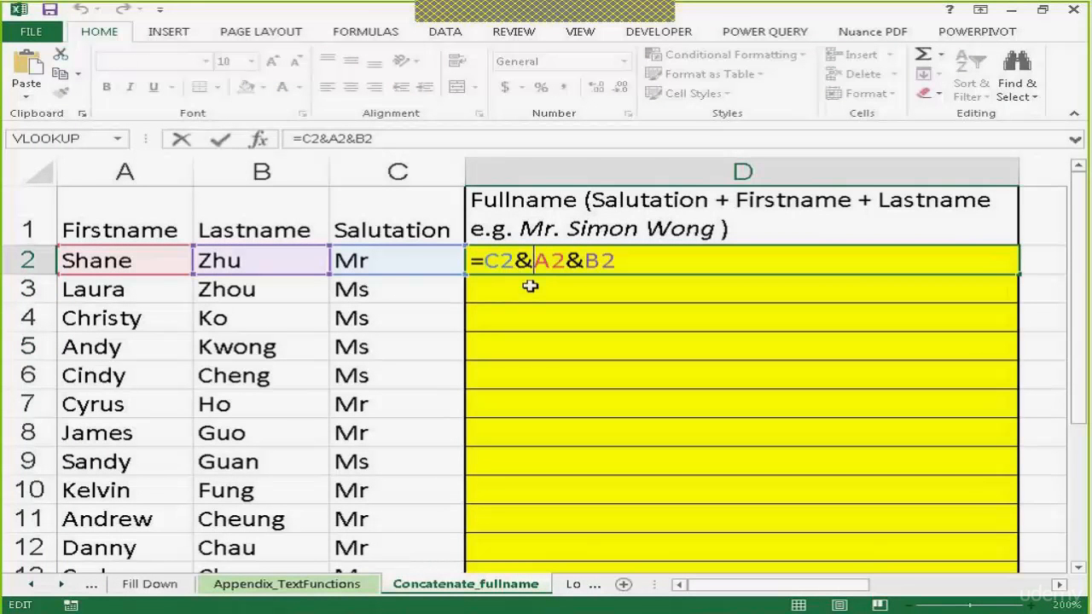
pyautogui.write('" ')
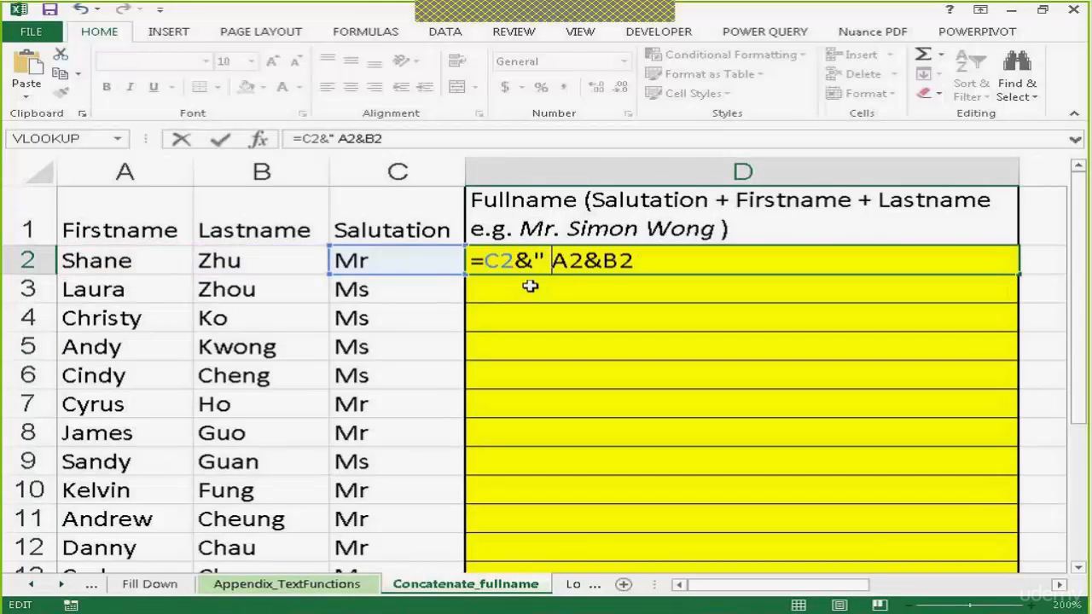
pyautogui.write('"')
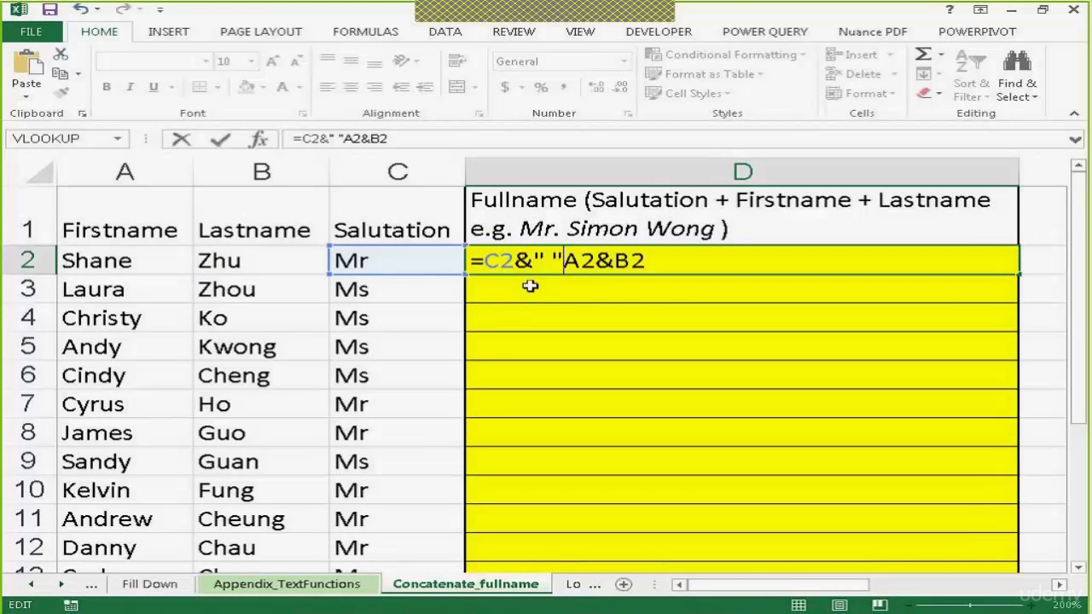
pyautogui.write('&')
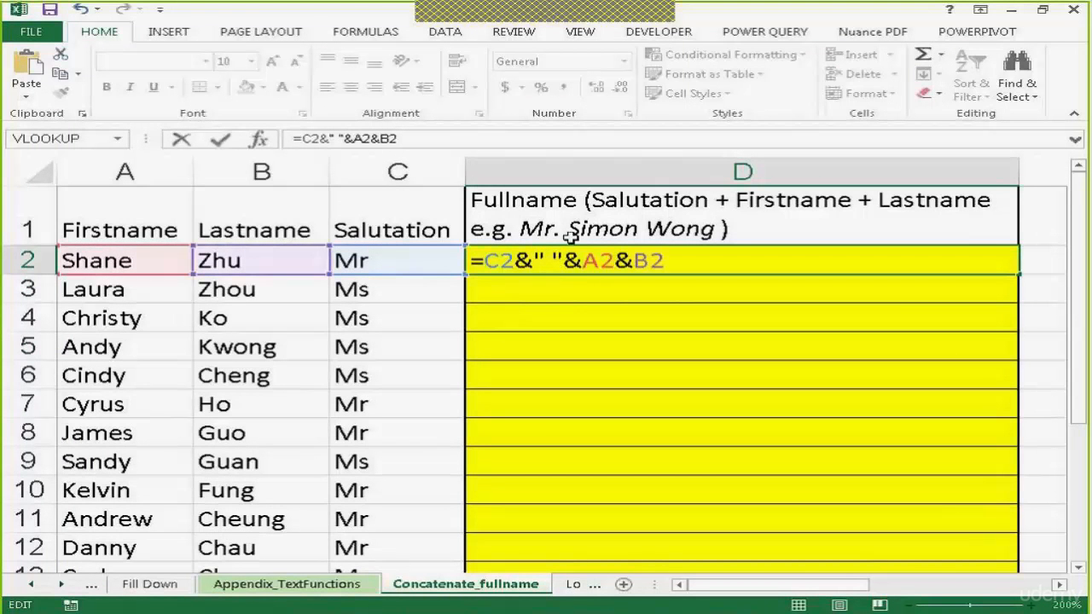
pyautogui.click(612, 261)
pyautogui.write('&" "&')
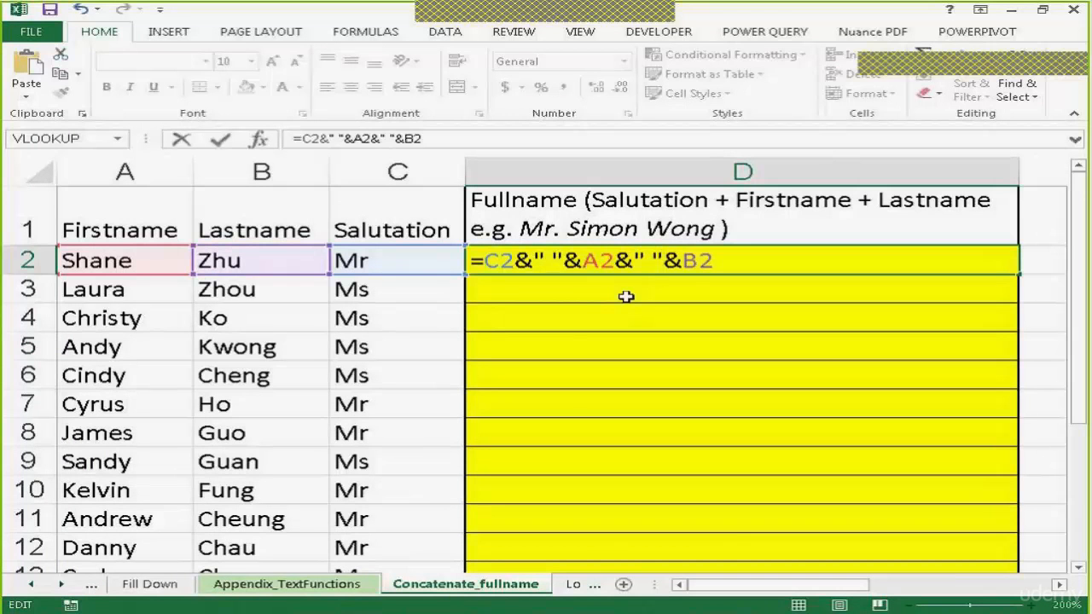
pyautogui.press('Return')
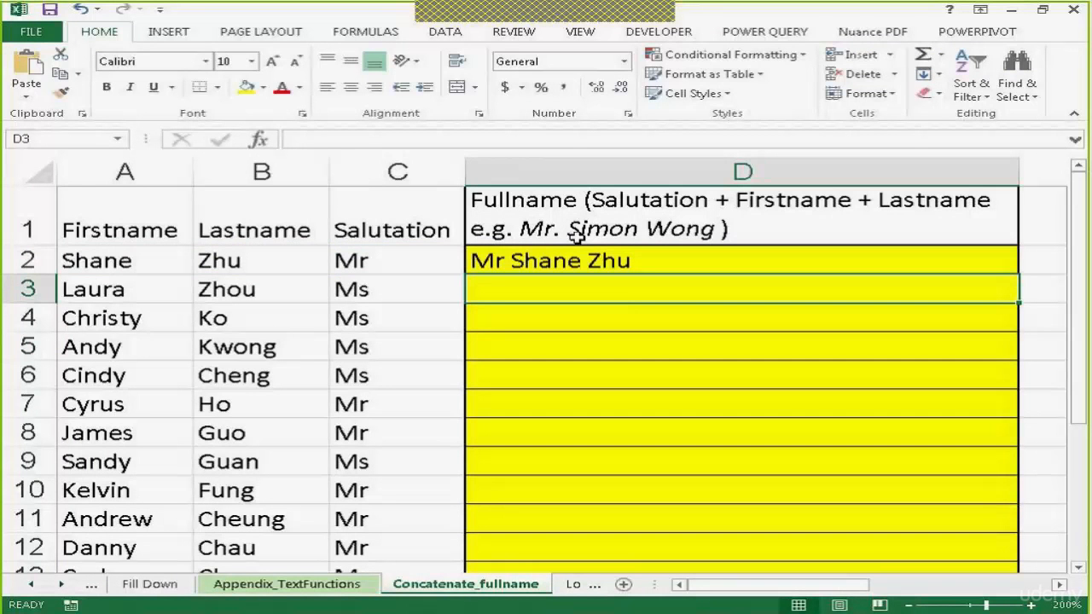
# Add a period after the salutation in D2, making the formula =C2&". "&A2&" "&B2
pyautogui.doubleClick(539, 262)
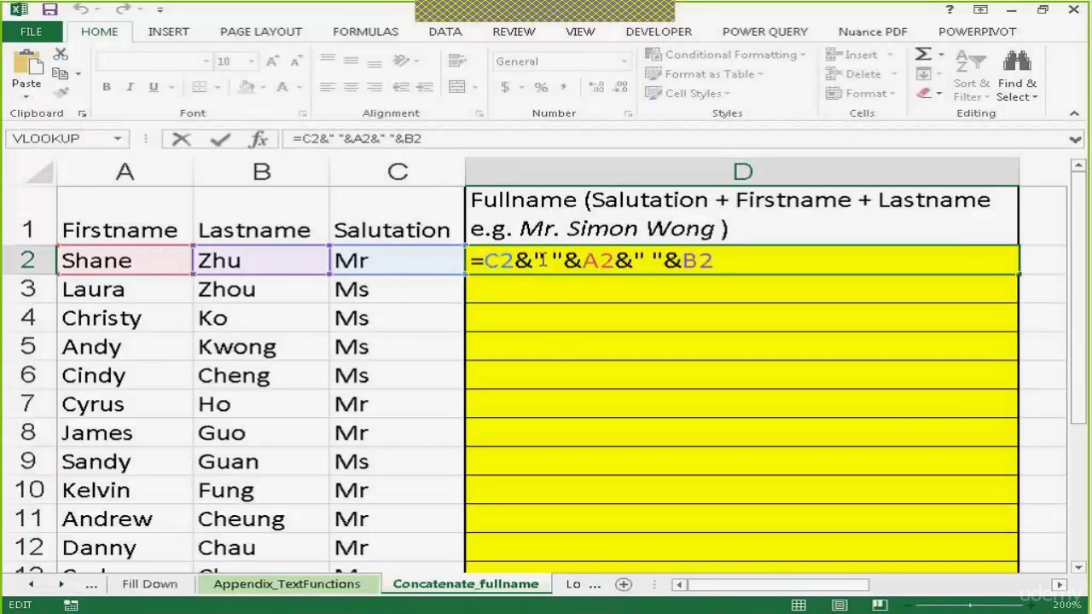
pyautogui.write('.')
pyautogui.press('Return')
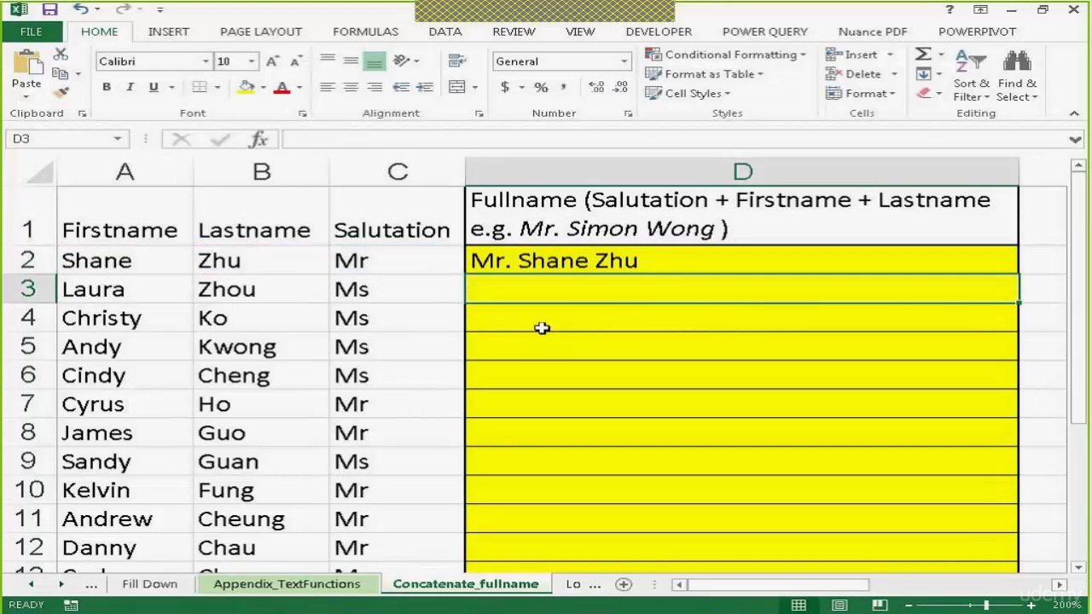
# Review the concatenation formula in D2 and clear it from the cell
pyautogui.doubleClick(527, 253)
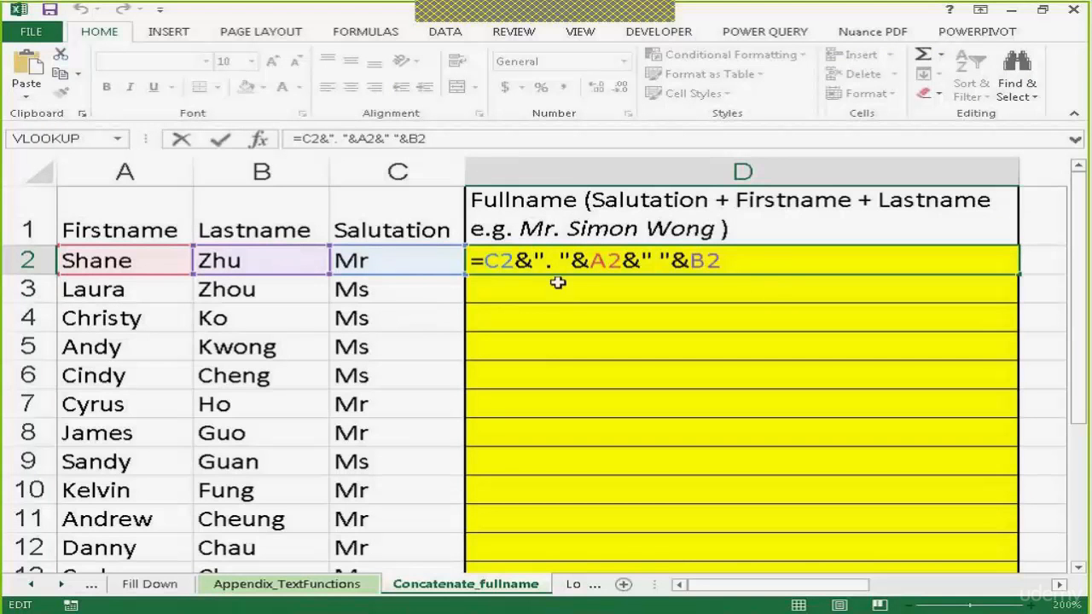
pyautogui.click(770, 267)
pyautogui.press('Return')
pyautogui.click(956, 249)
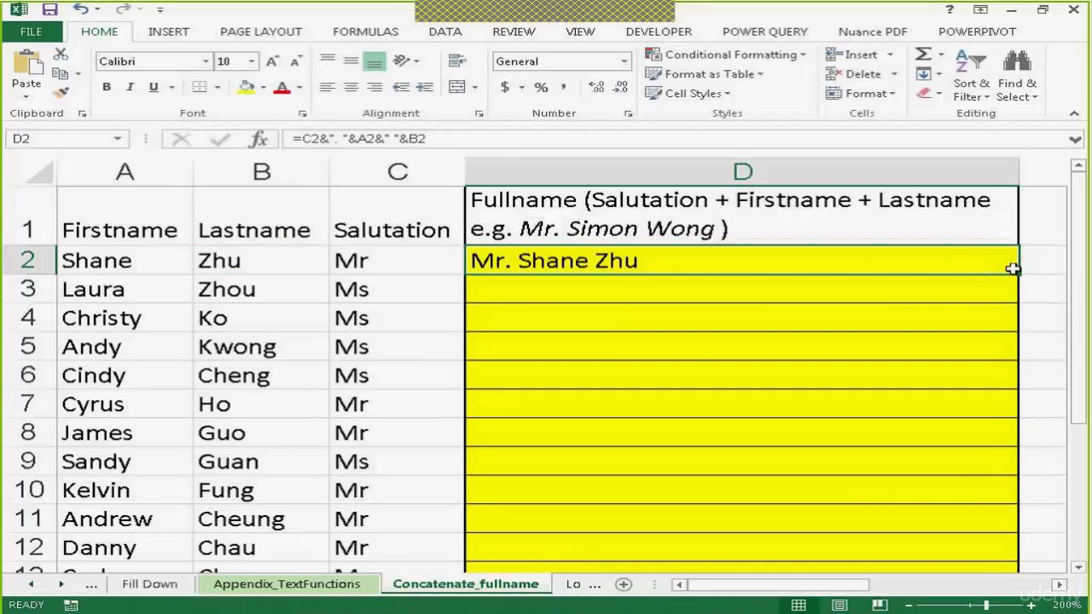
pyautogui.press('Delete')
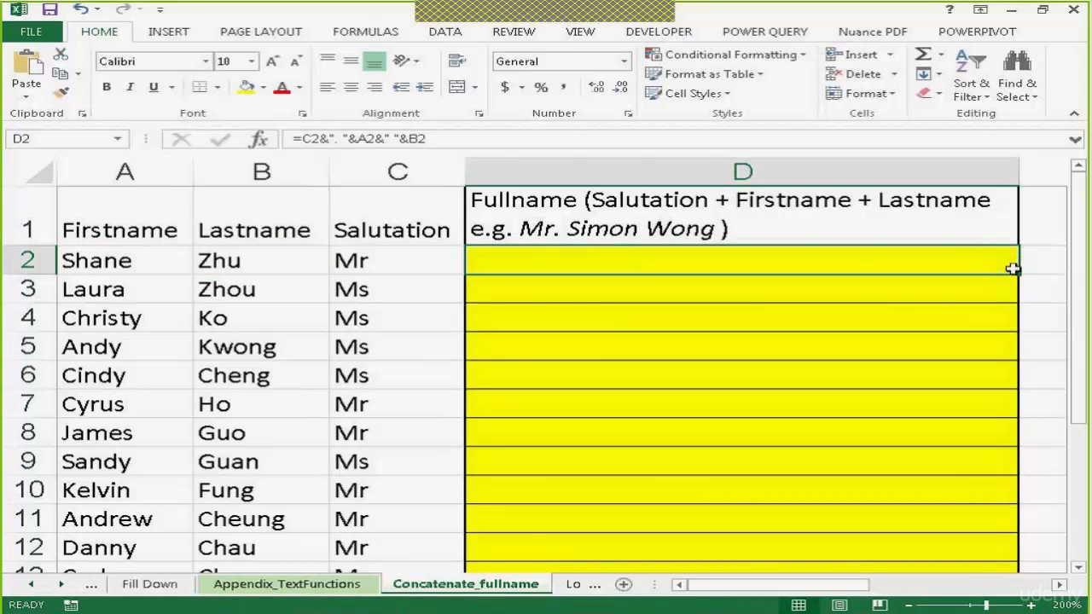
pyautogui.click(821, 297)
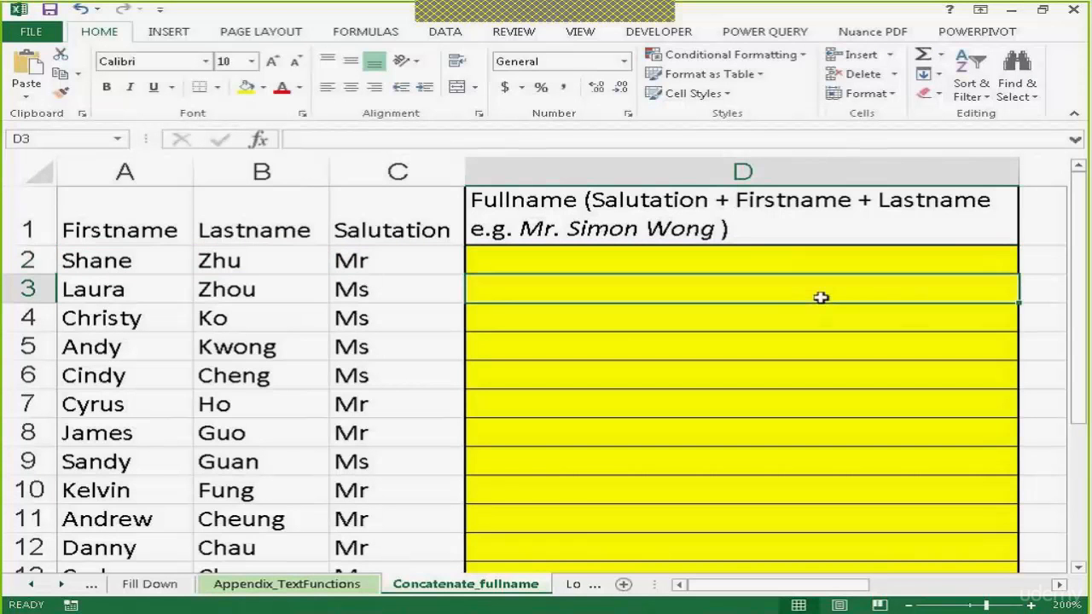
# Enter the first person's full name in D2 as plain text, with the salutation followed by a period, first name and last name
pyautogui.click(747, 252)
pyautogui.write('M')
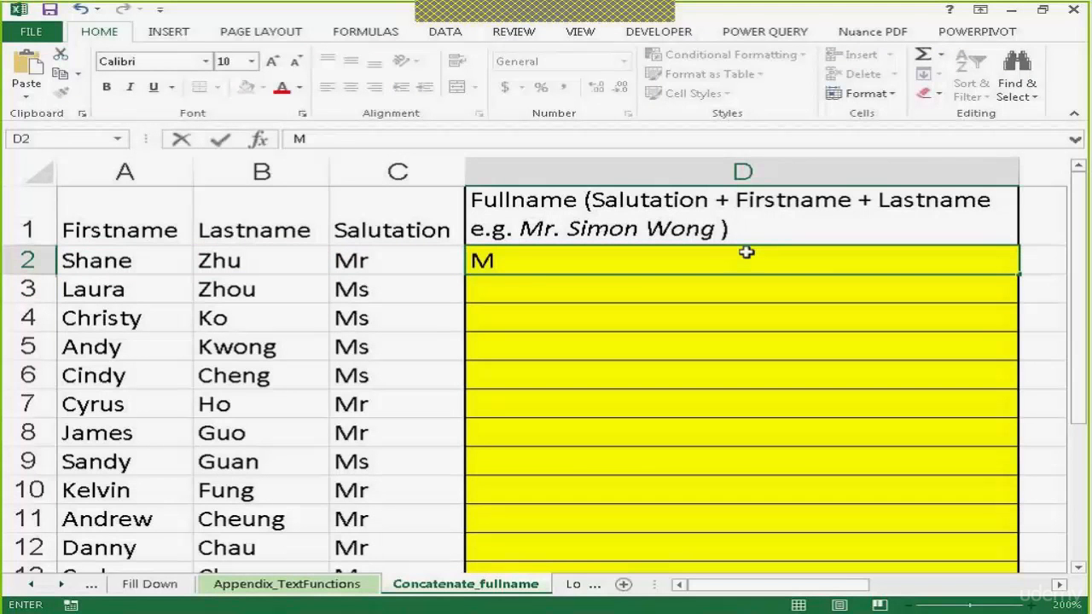
pyautogui.write('r. Sha')
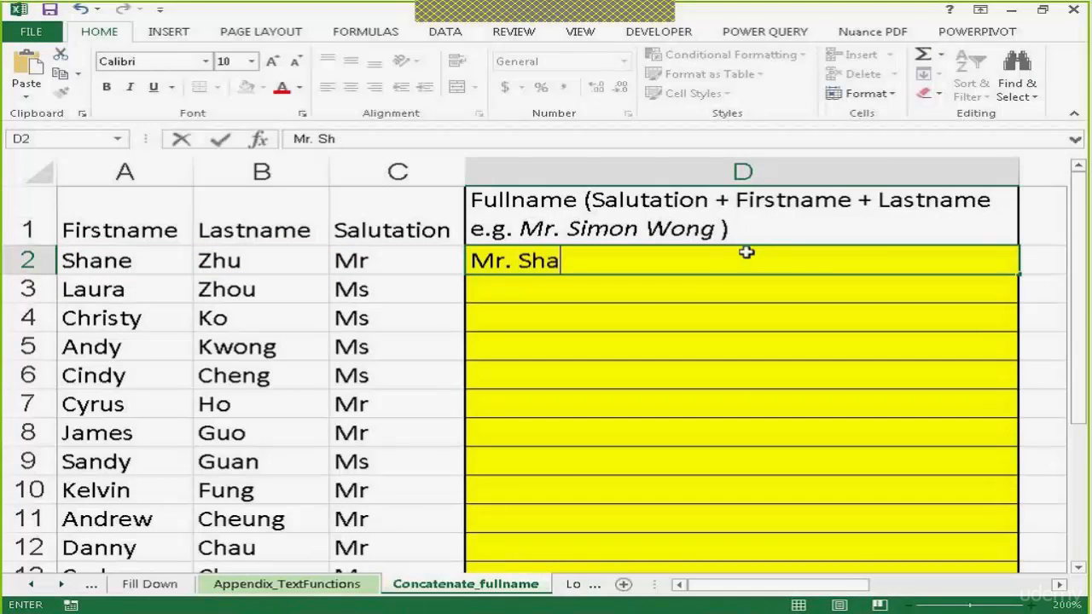
pyautogui.write('ne Zhu')
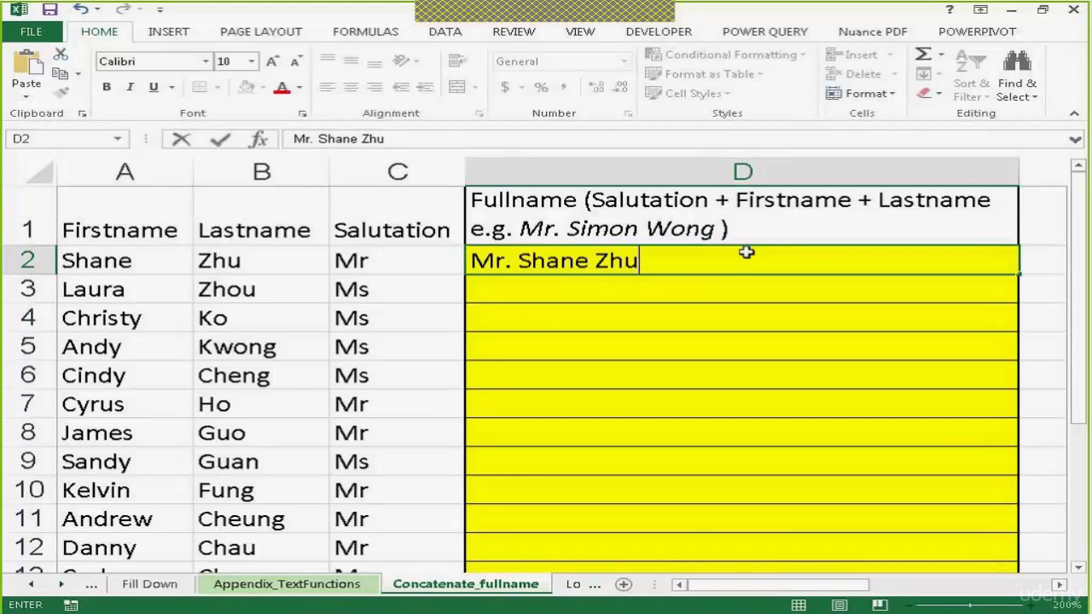
pyautogui.press('Return')
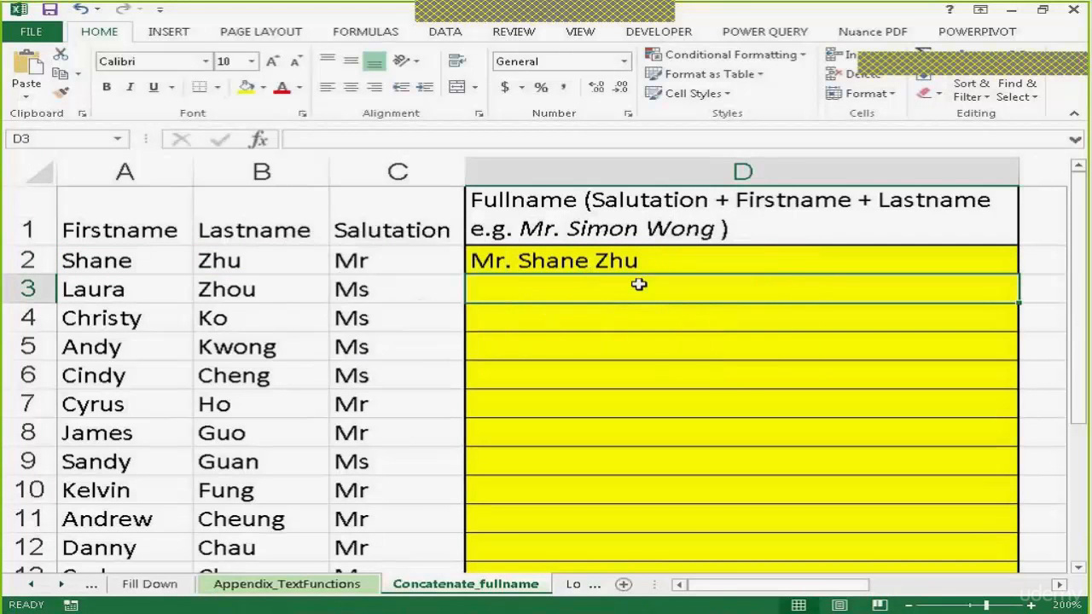
# Flash Fill the remaining full names in column D from the D2 example and check the filled entries
pyautogui.hotkey('ctrl', 'e')
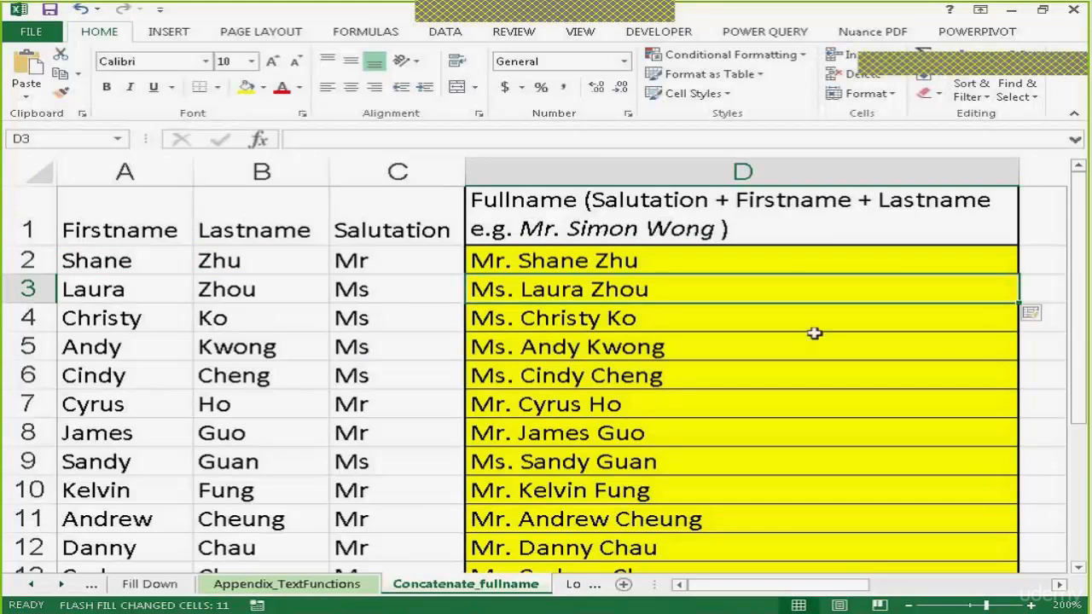
pyautogui.moveTo(1079, 321); pyautogui.dragTo(1079, 327)
pyautogui.moveTo(1087, 367); pyautogui.dragTo(1088, 338)
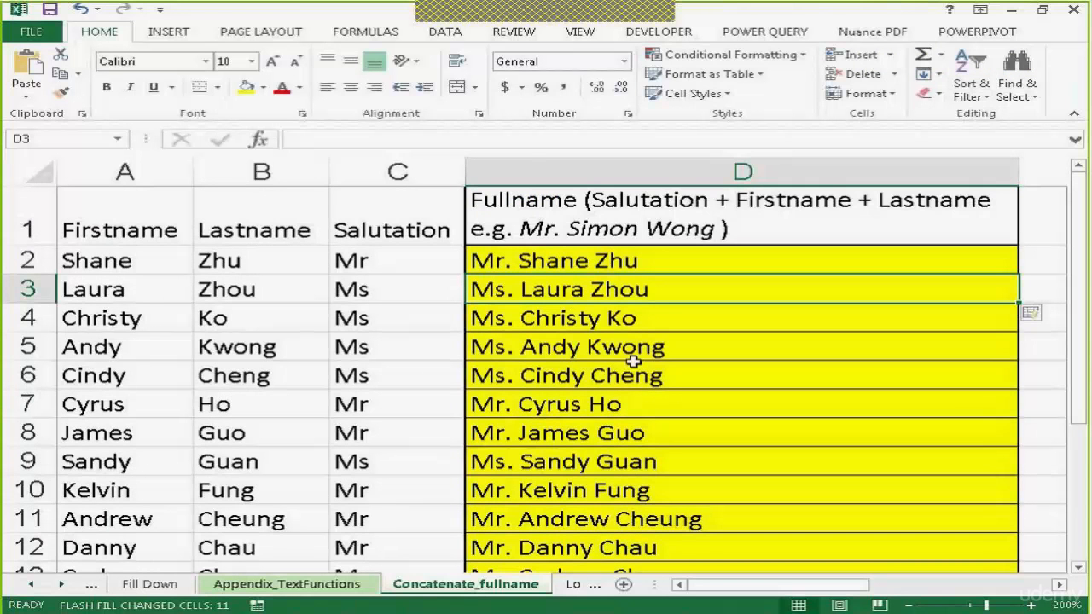
pyautogui.click(607, 260)
pyautogui.click(599, 288)
# Switch to the LoginName sheet and examine the first entry in the Name column and the additional formula notes
pyautogui.click(63, 585)
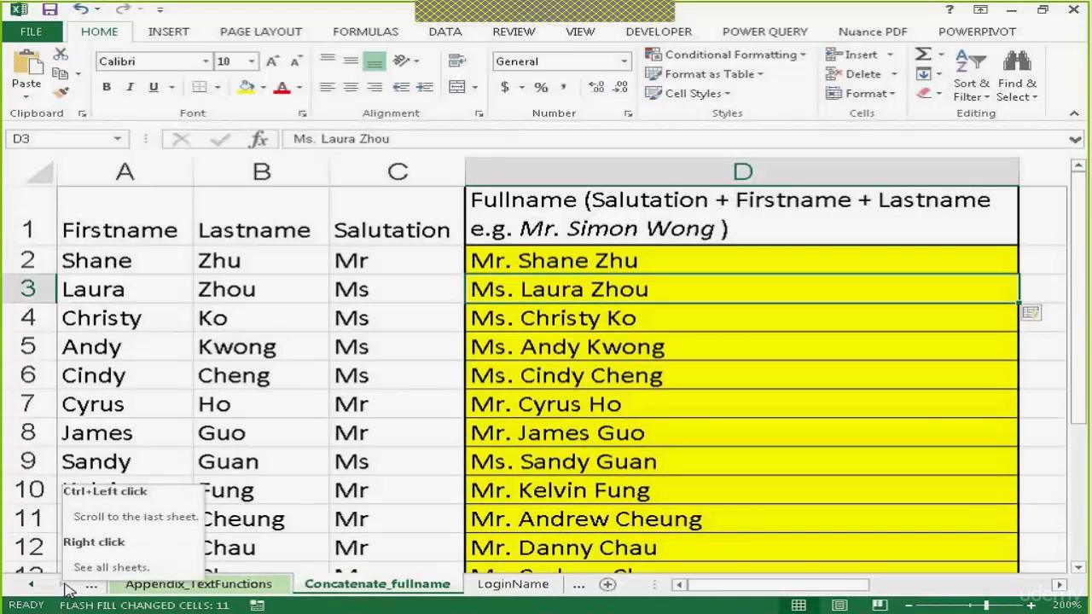
pyautogui.click(511, 584)
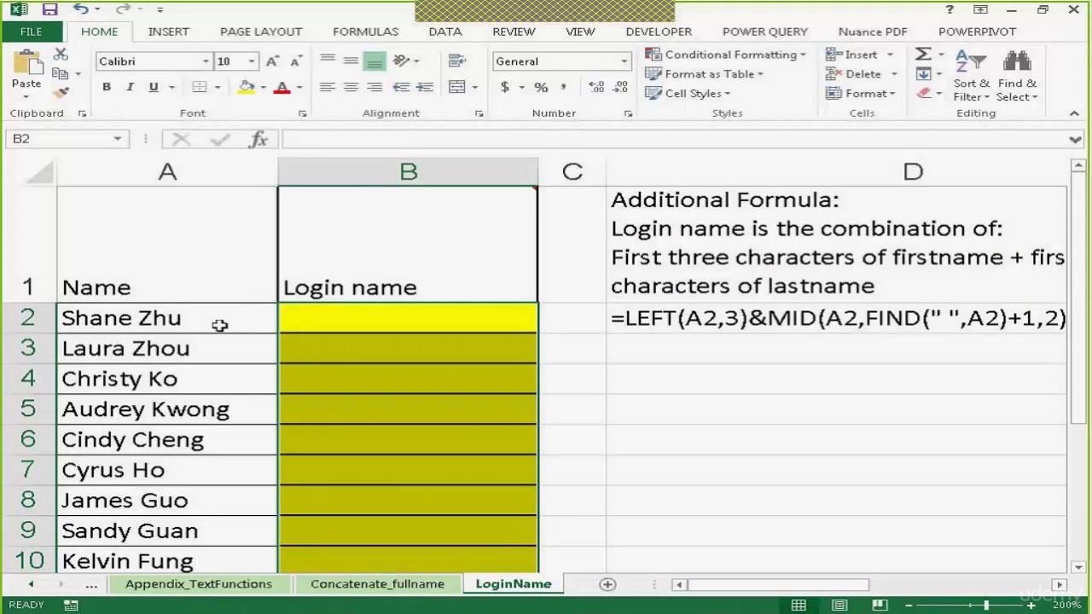
pyautogui.click(373, 320)
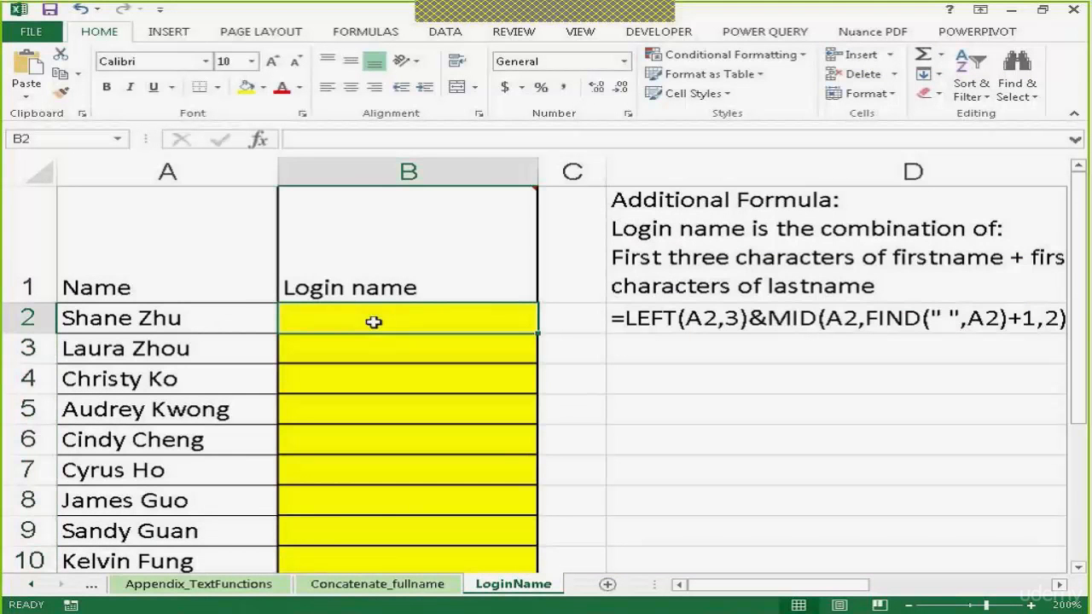
pyautogui.click(113, 316)
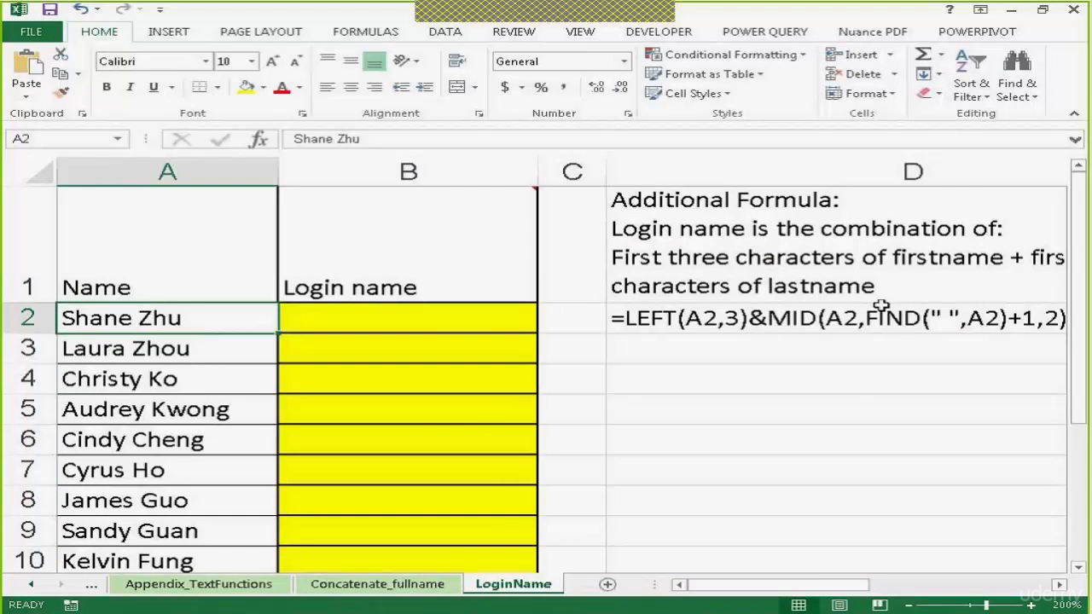
pyautogui.moveTo(781, 586)
pyautogui.mouseDown()
pyautogui.moveTo(841, 590)
pyautogui.moveTo(772, 595)
pyautogui.mouseUp()
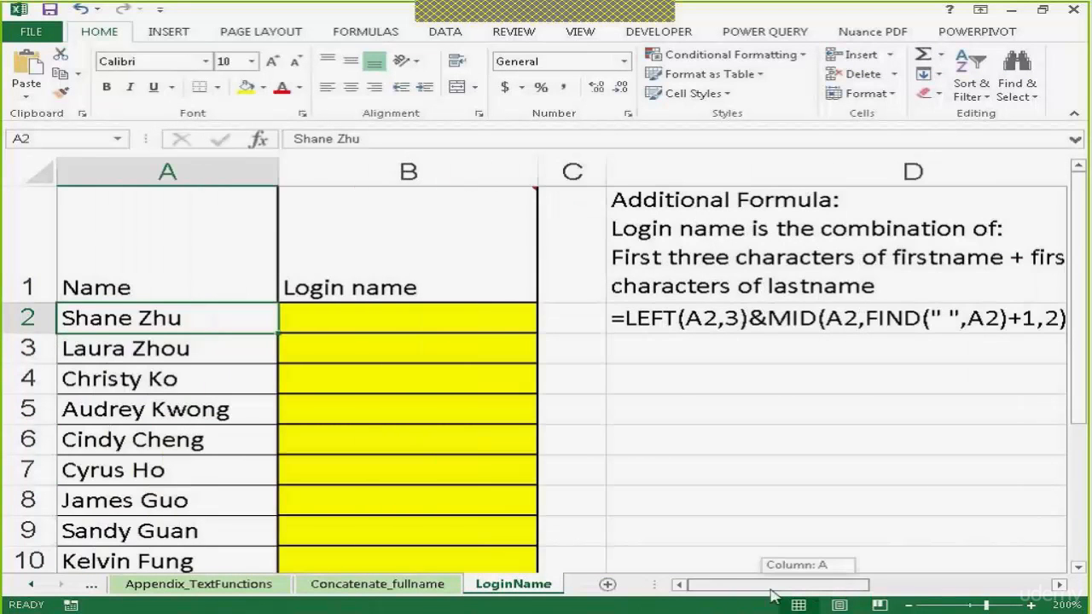
# Enter the first login name in B2 from three first-name and two last-name letters, and Flash Fill the rows below
pyautogui.click(356, 311)
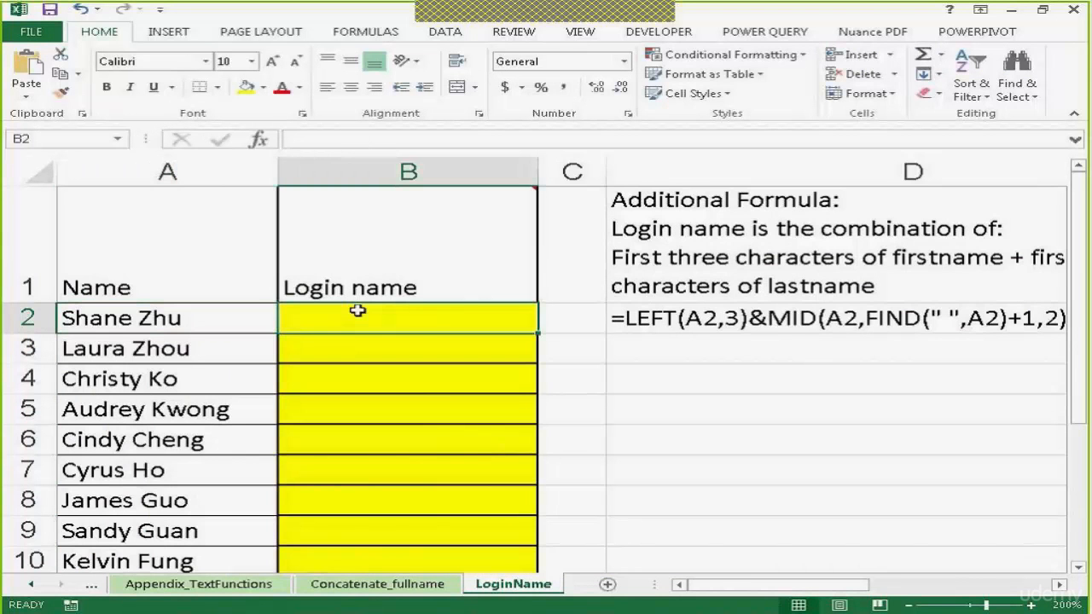
pyautogui.write('ShaZ')
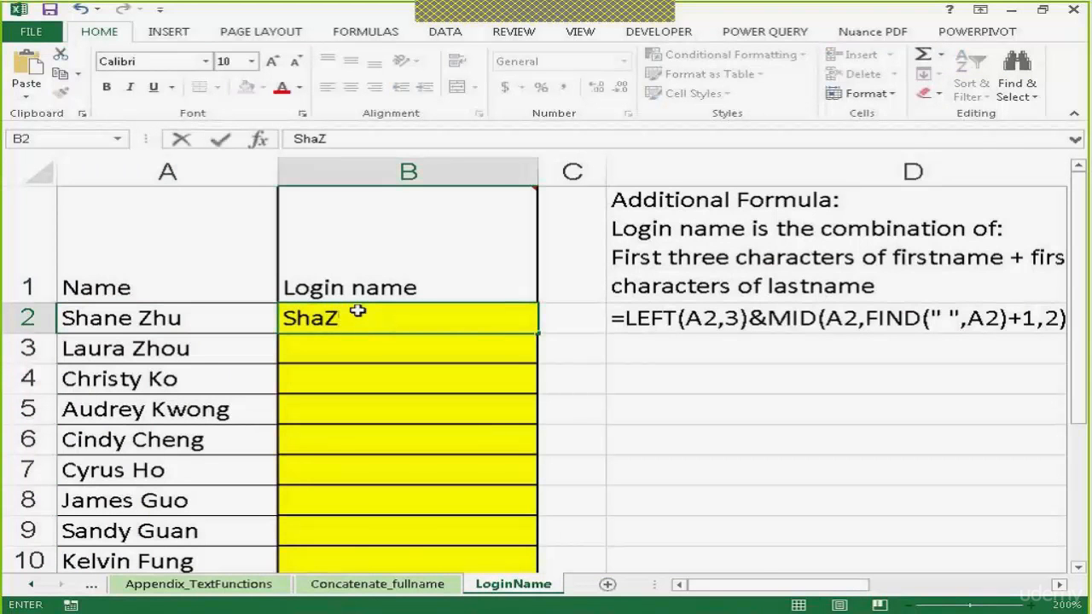
pyautogui.write('h')
pyautogui.hotkey('ctrl', 'e')
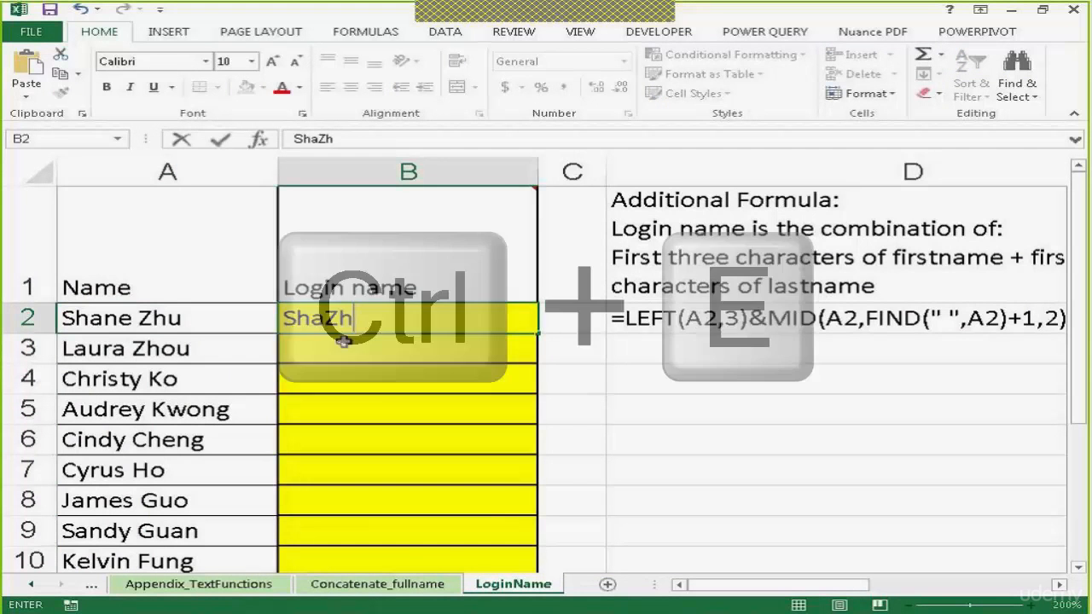
pyautogui.press('Return')
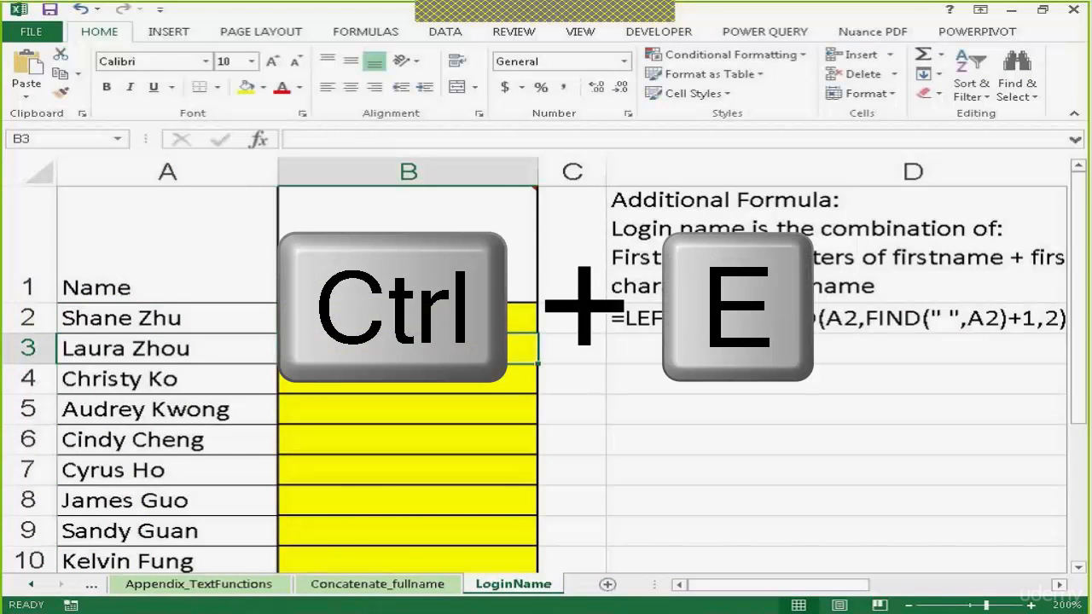
pyautogui.hotkey('ctrl', 'e')
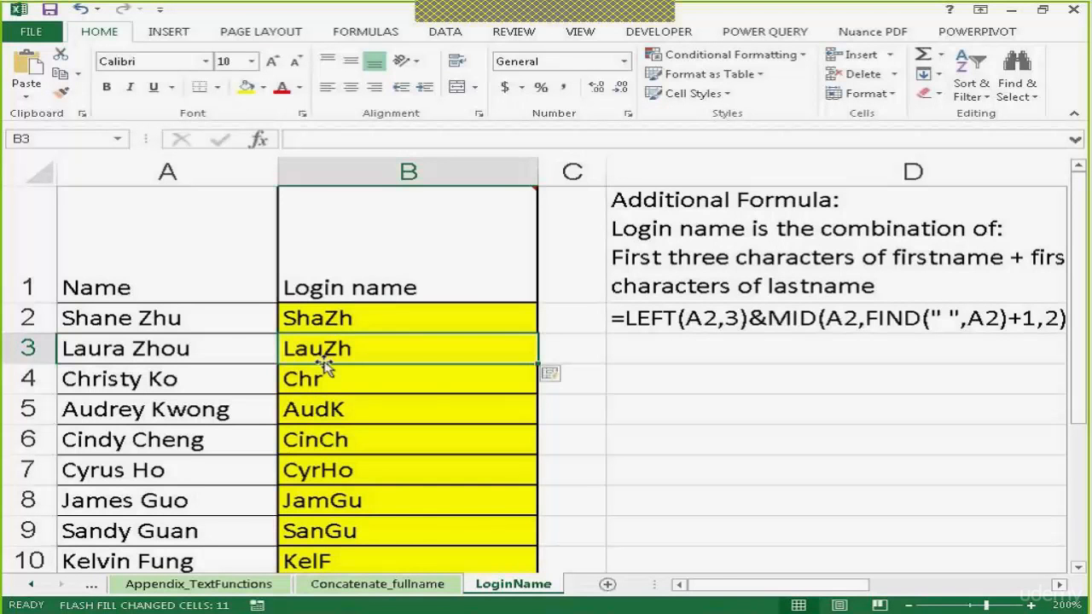
# Redo the Flash Fill with a second example in B3, entering that person's login name from three first-name and two last-name letters
pyautogui.hotkey('ctrl', 'z')
pyautogui.click(318, 316)
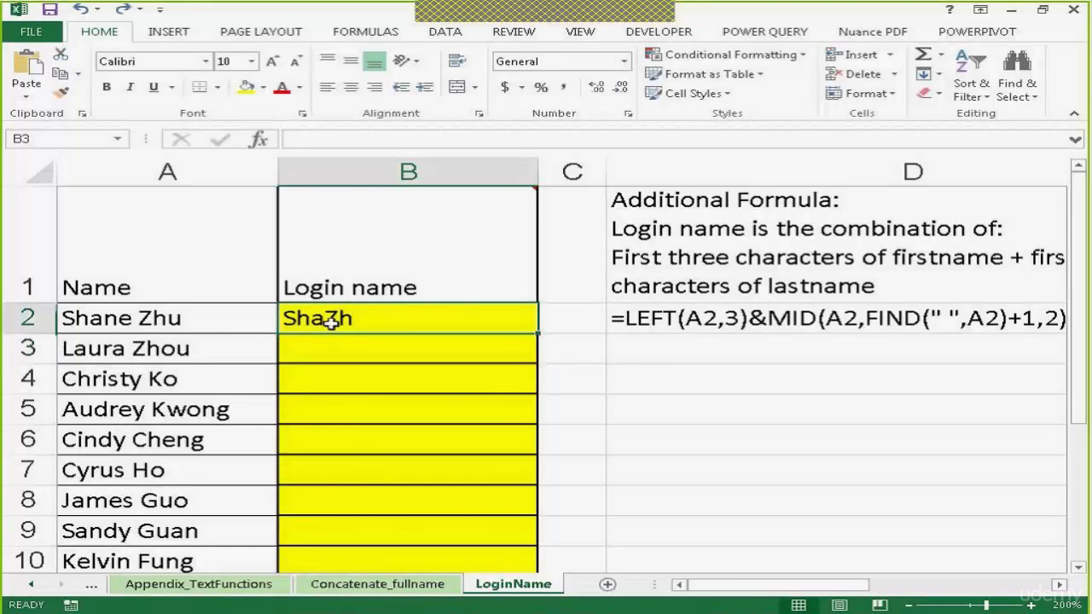
pyautogui.doubleClick(324, 357)
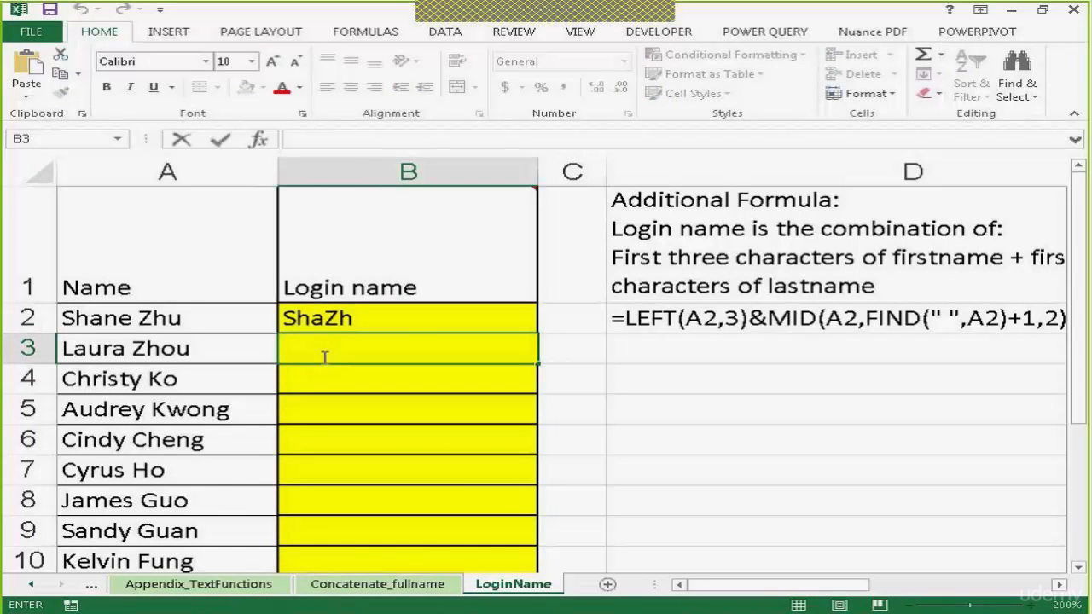
pyautogui.write('Lau')
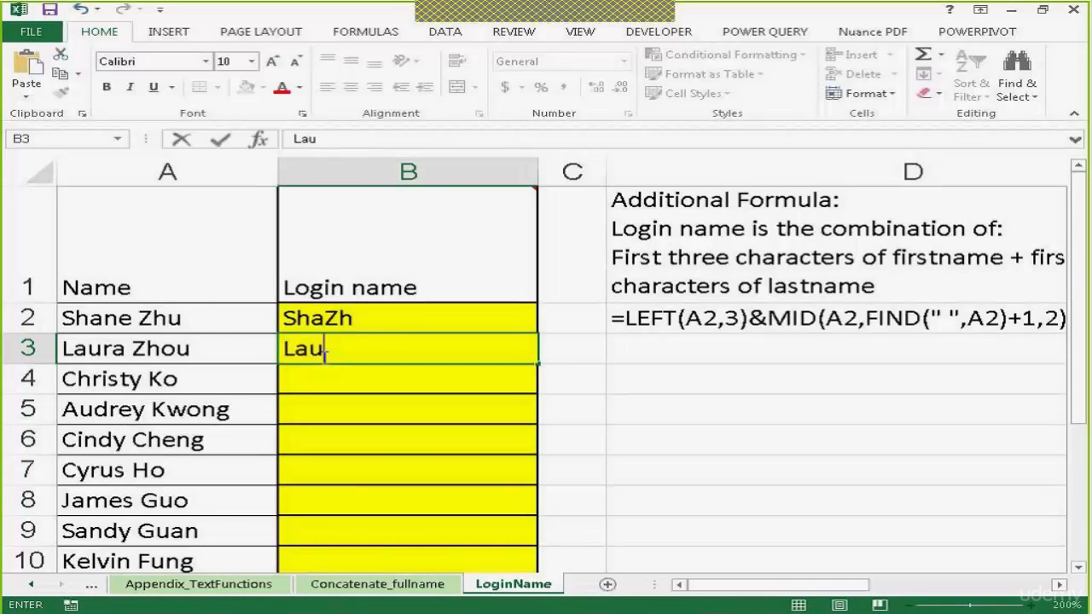
pyautogui.write('Zh')
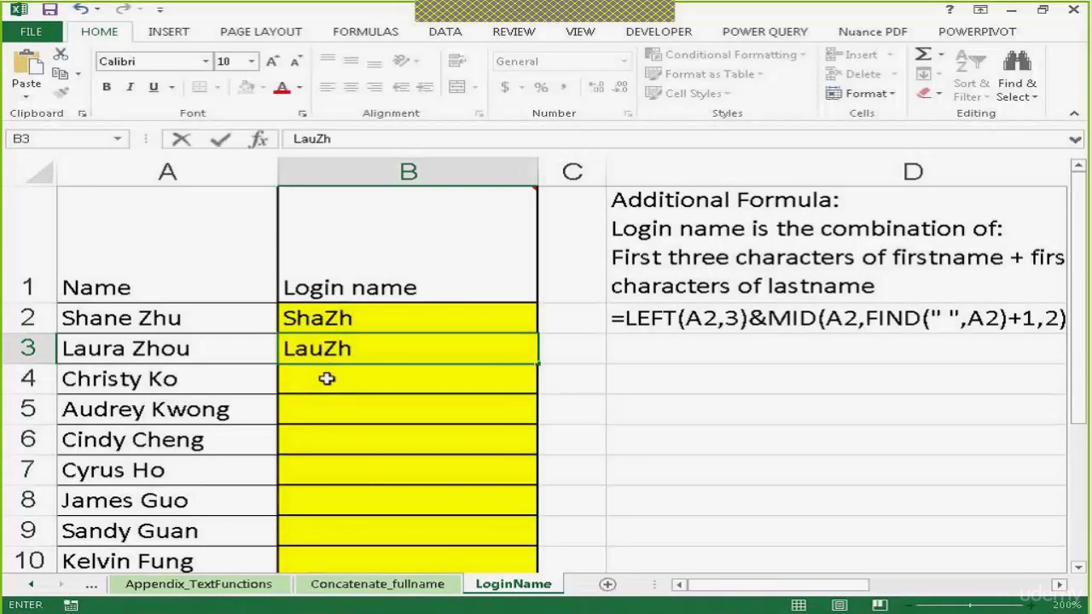
pyautogui.press('Return')
pyautogui.hotkey('ctrl', 'e')
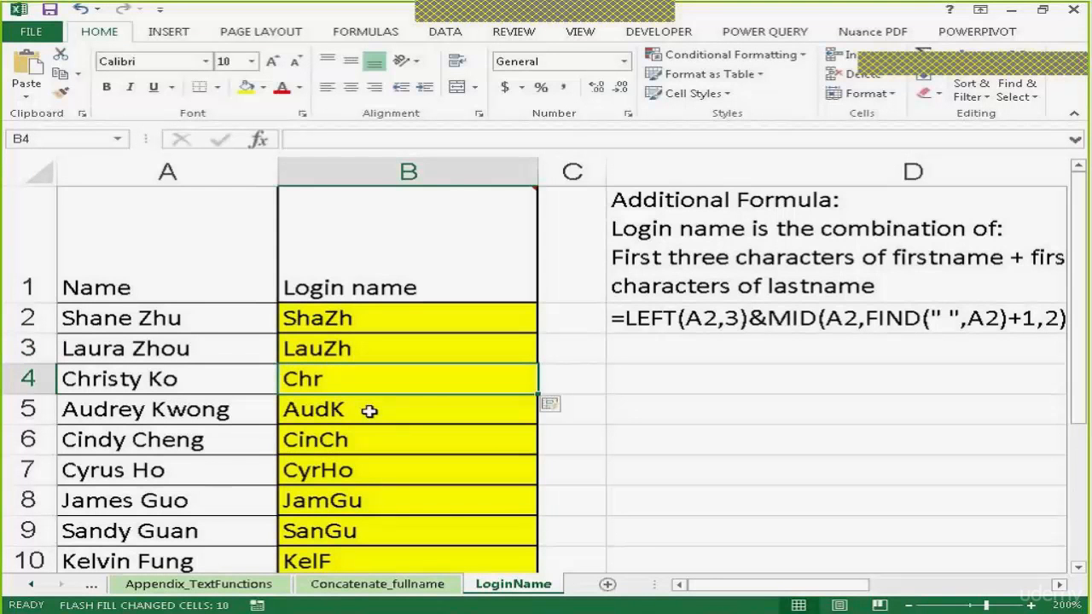
# Undo the last Flash Fill and clear the example login names from B2:B3
pyautogui.hotkey('ctrl', 'z')
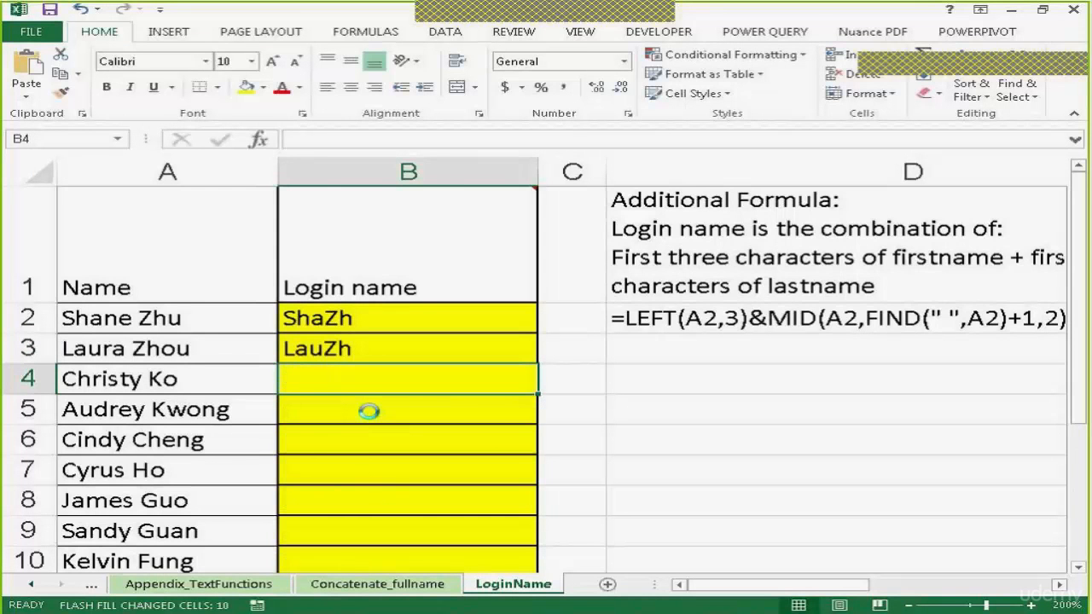
pyautogui.moveTo(377, 329); pyautogui.dragTo(381, 341)
pyautogui.press('Delete')
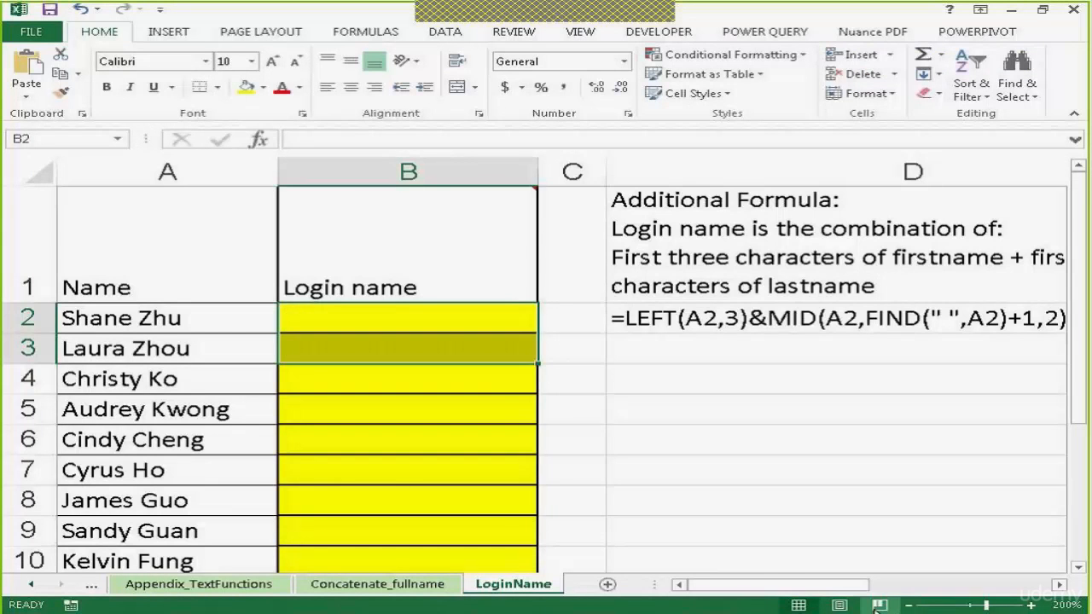
pyautogui.click(906, 604)
pyautogui.click(906, 604)
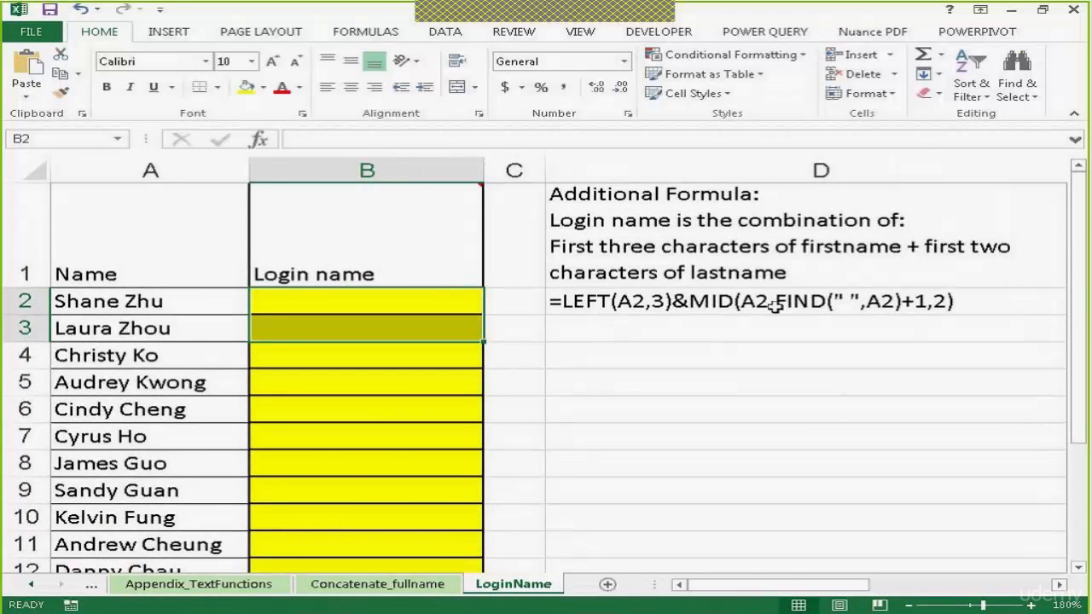